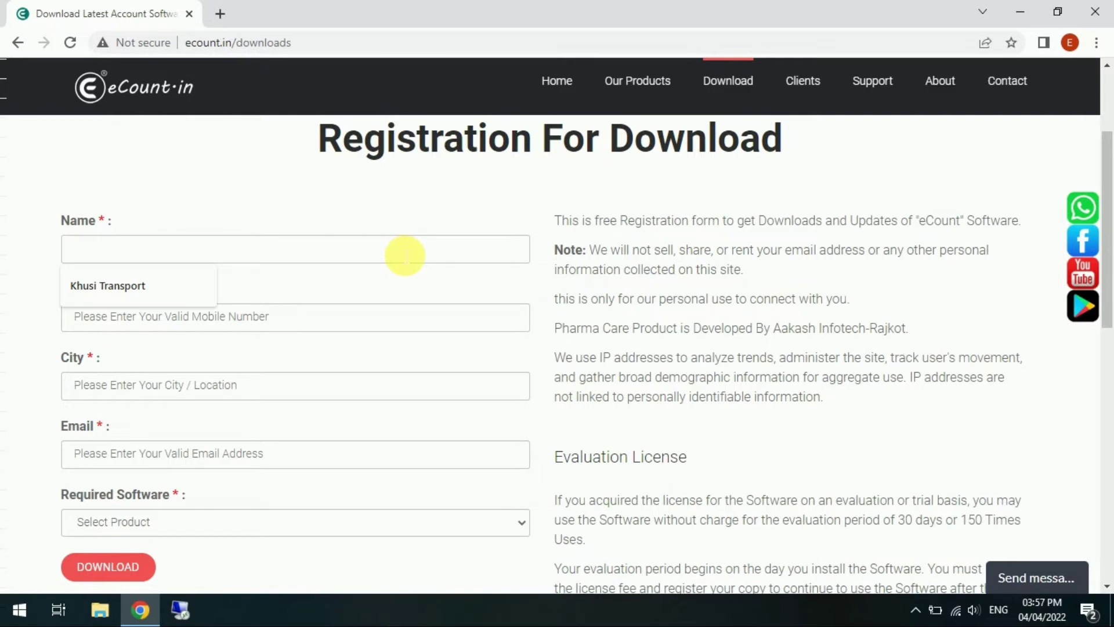
Fill in the registration name, mobile number, city Rajkot and email address
{"action": "type", "text": "H"}
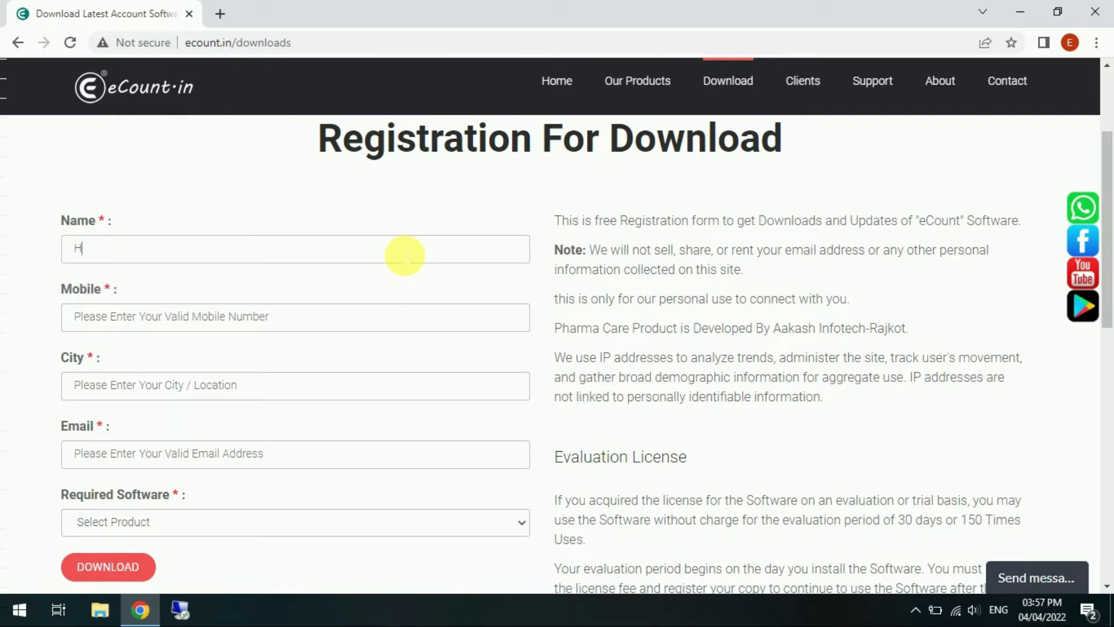
{"action": "type", "text": "ema transport"}
{"action": "key", "text": "Tab"}
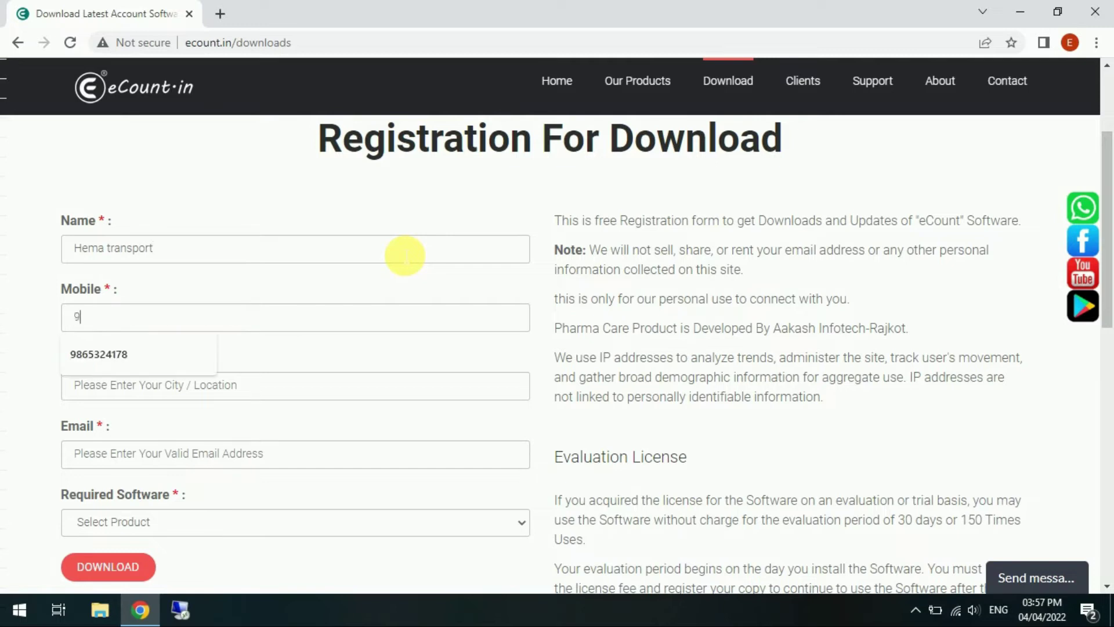
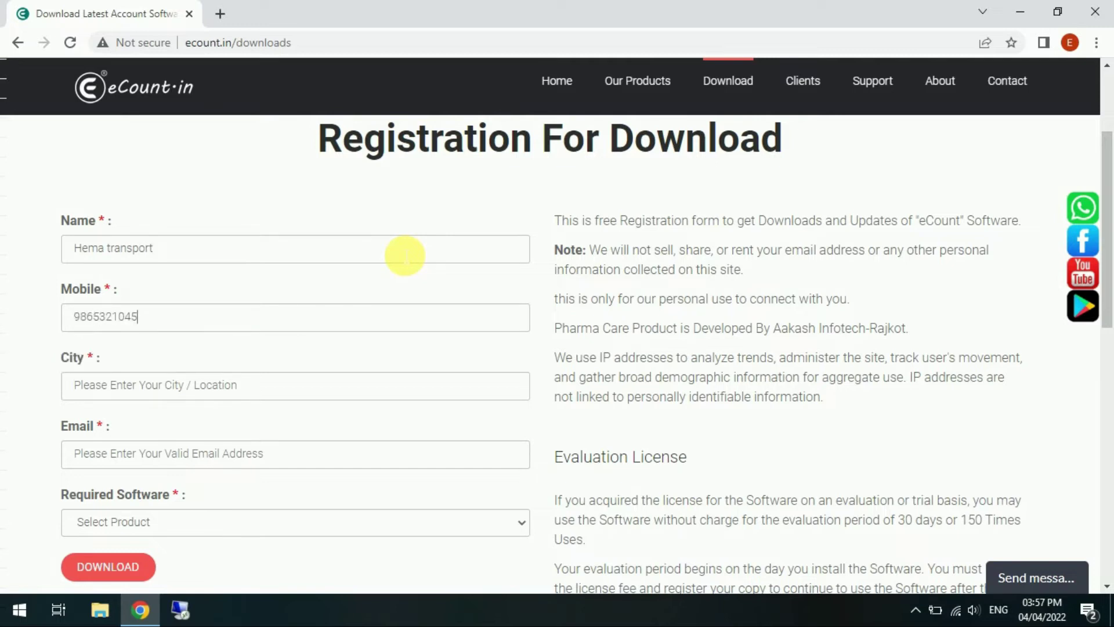
{"action": "key", "text": "Tab"}
{"action": "type", "text": "Rajkot"}
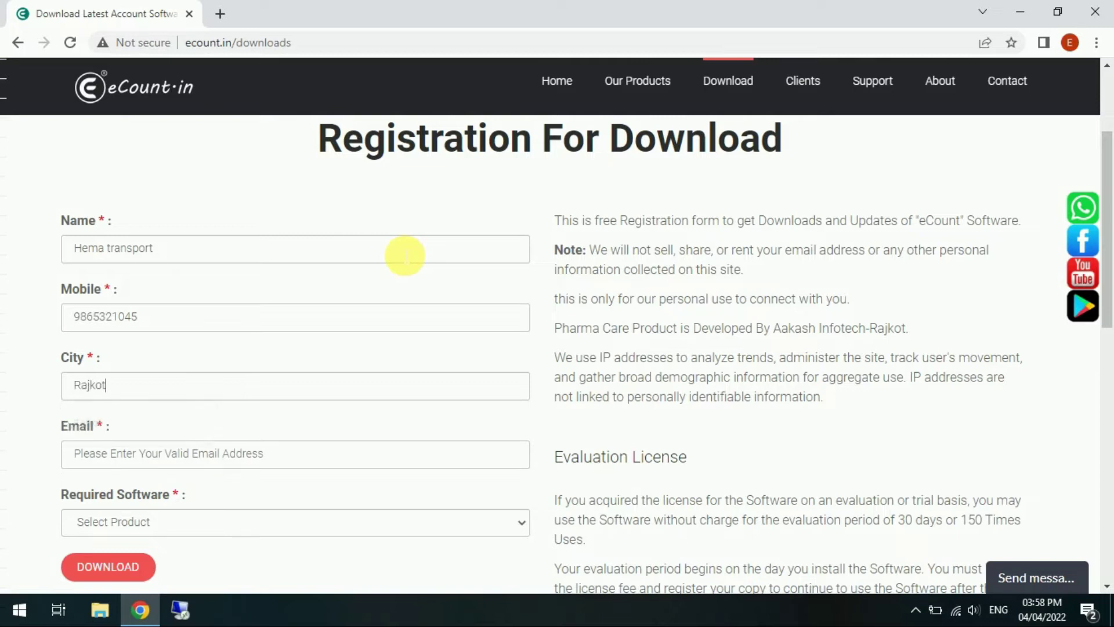
{"action": "key", "text": "Tab"}
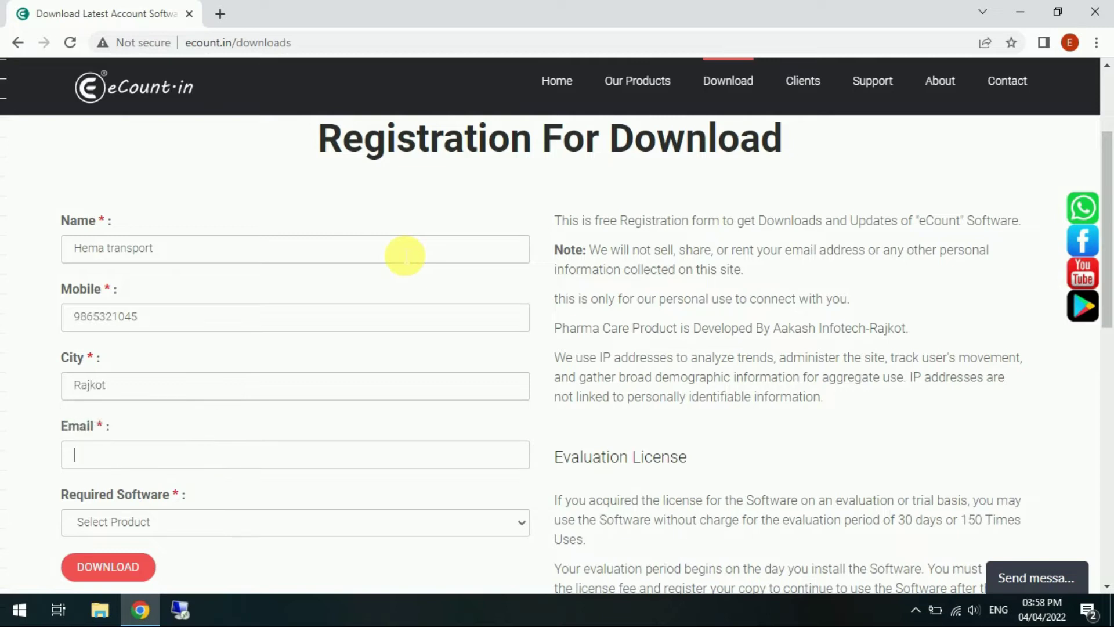
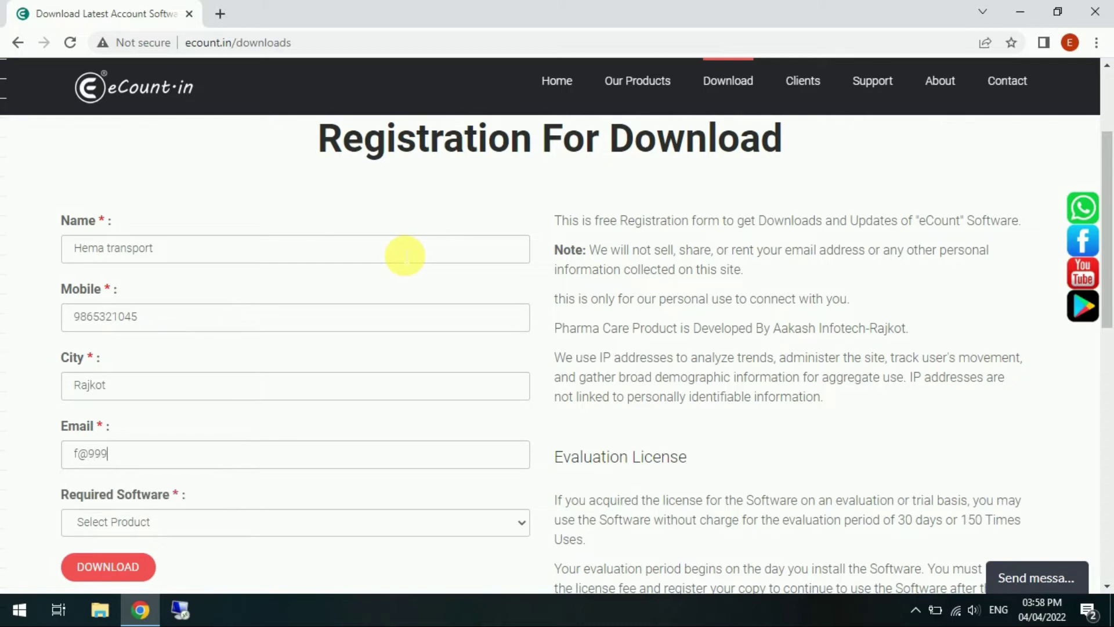
Choose Transport Software as the required software and submit the registration
{"action": "left_click", "coordinate": [521, 521]}
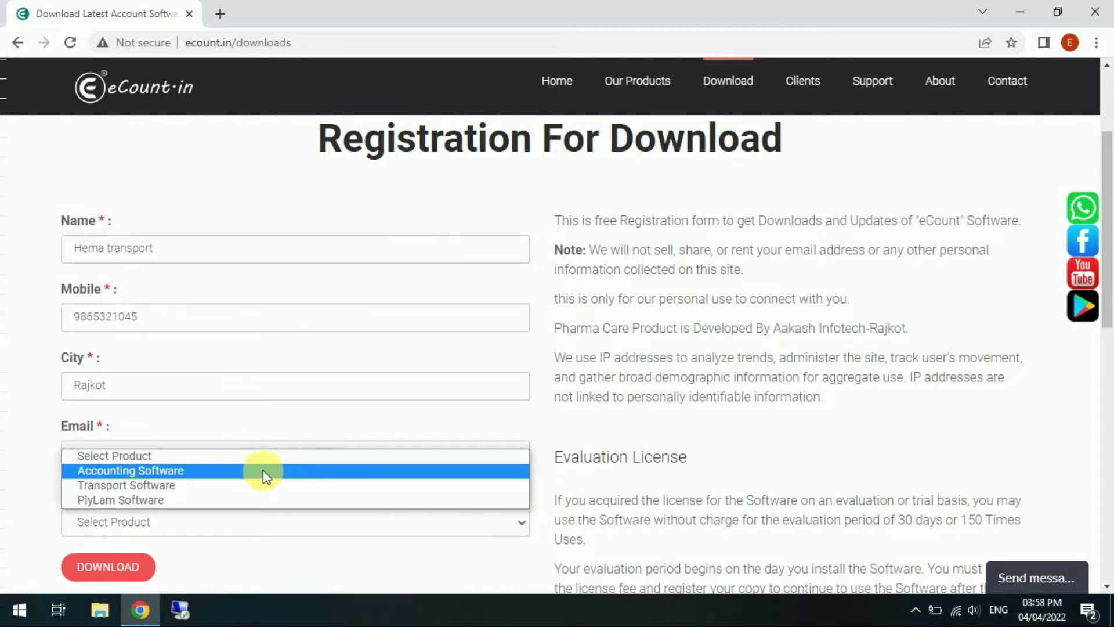
{"action": "left_click", "coordinate": [238, 486]}
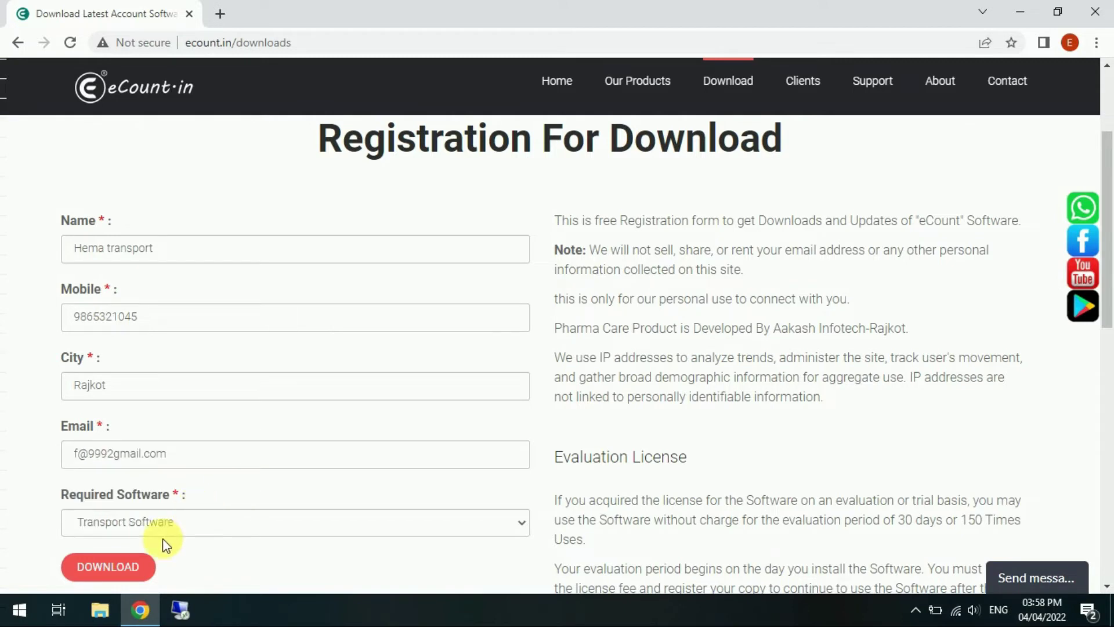
{"action": "left_click", "coordinate": [132, 571]}
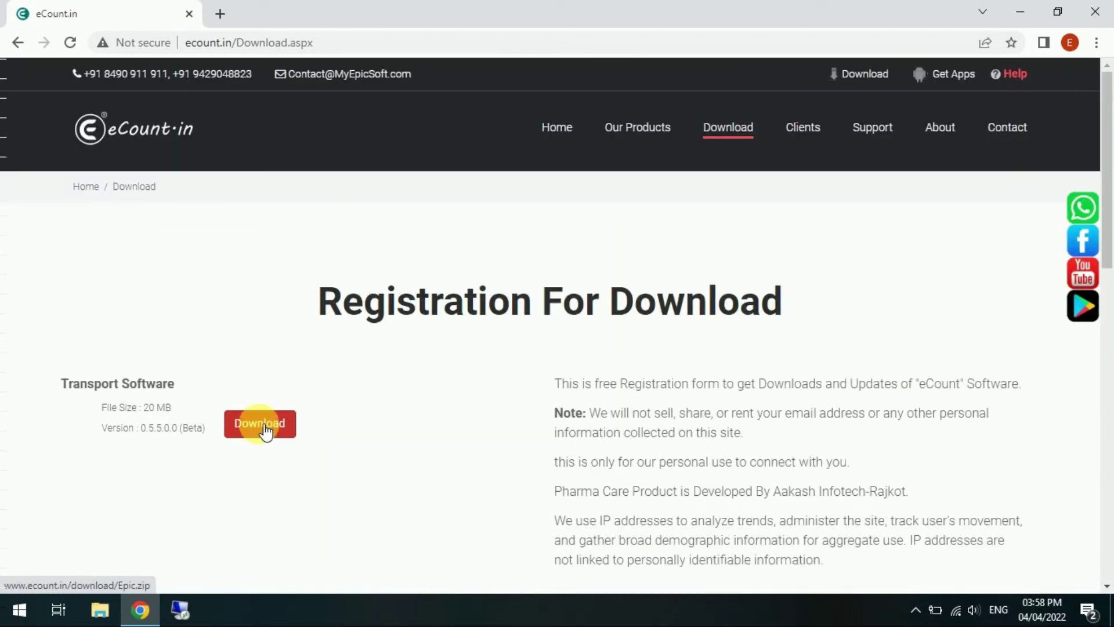
Download the 20 MB Transport Software package, version 0.5.5.0 (Beta)
{"action": "left_click", "coordinate": [265, 432]}
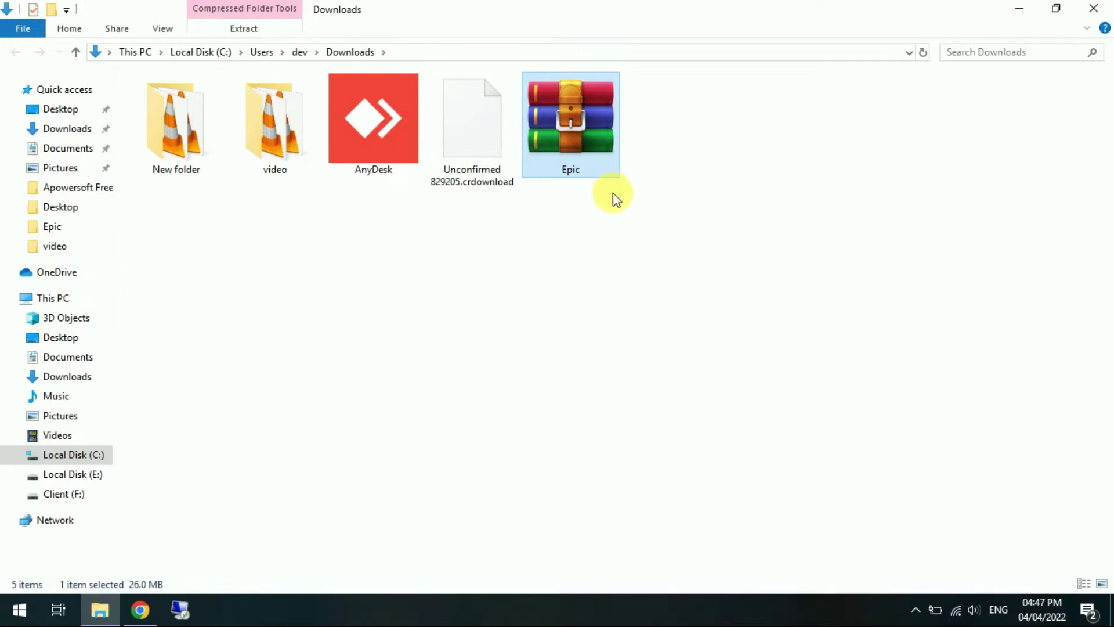
Extract Epic.zip into an Epic folder and run the Epic installer from it
{"action": "right_click", "coordinate": [580, 145]}
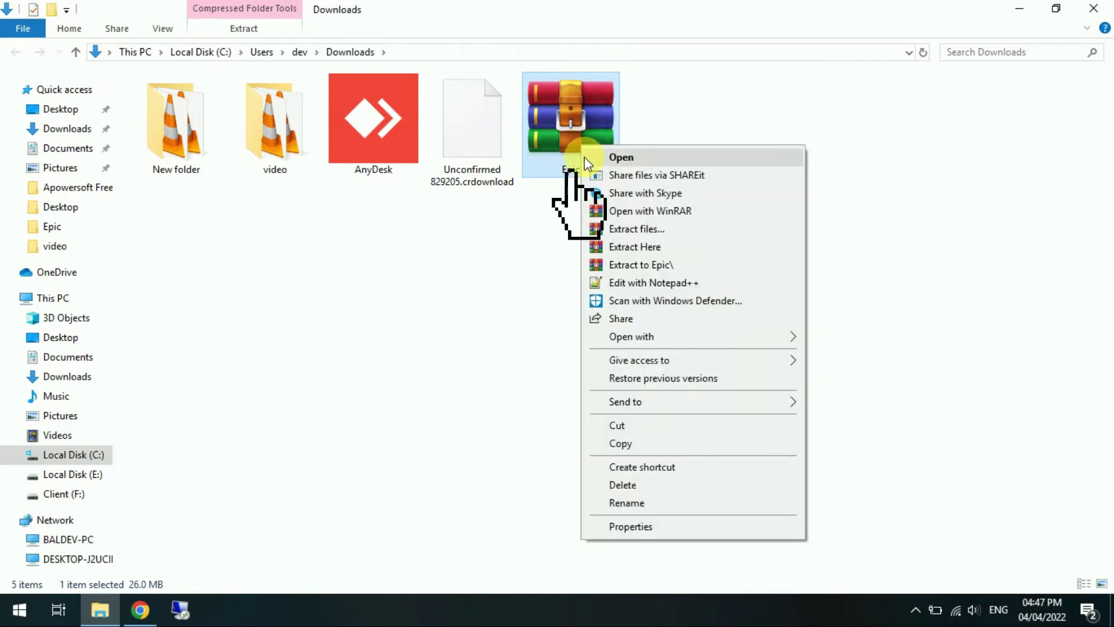
{"action": "left_click", "coordinate": [637, 265]}
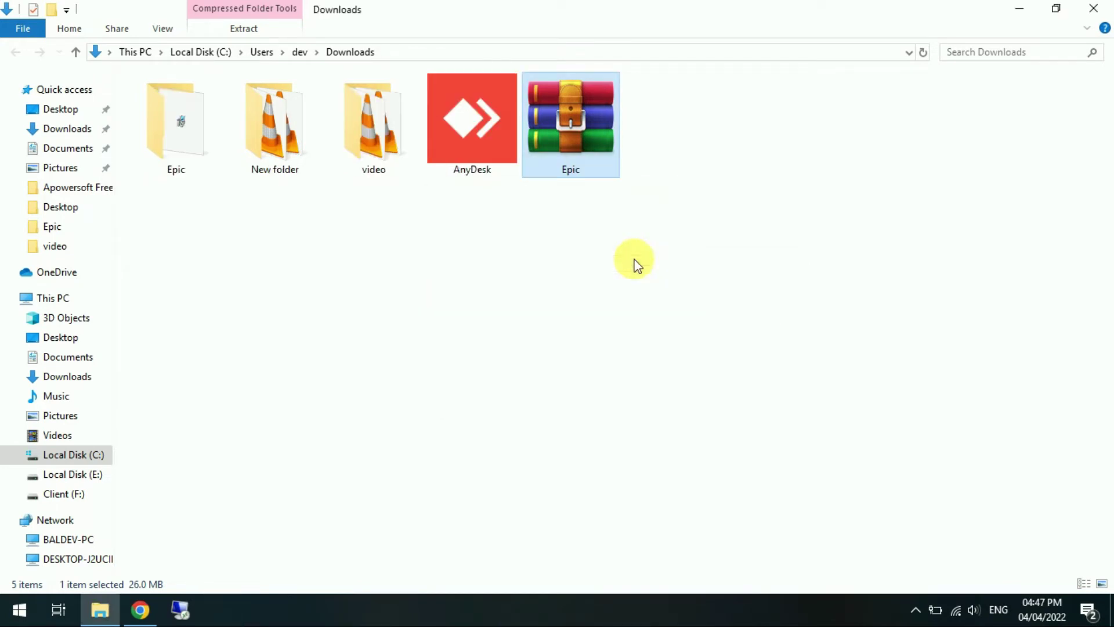
{"action": "left_click", "coordinate": [204, 152]}
{"action": "double_click", "coordinate": [163, 139]}
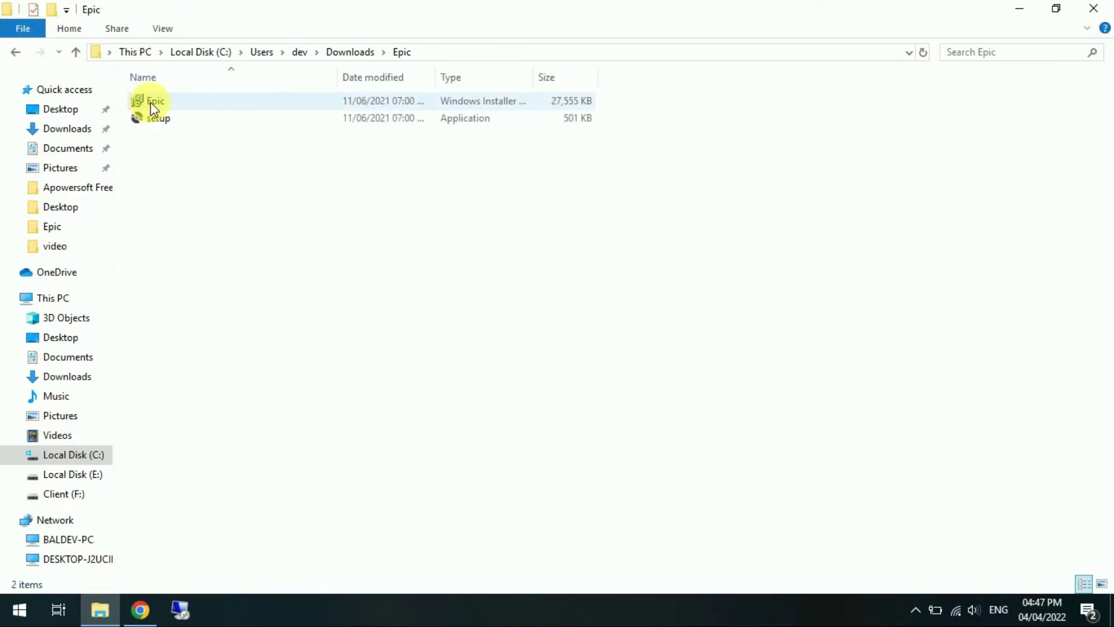
{"action": "right_click", "coordinate": [151, 102]}
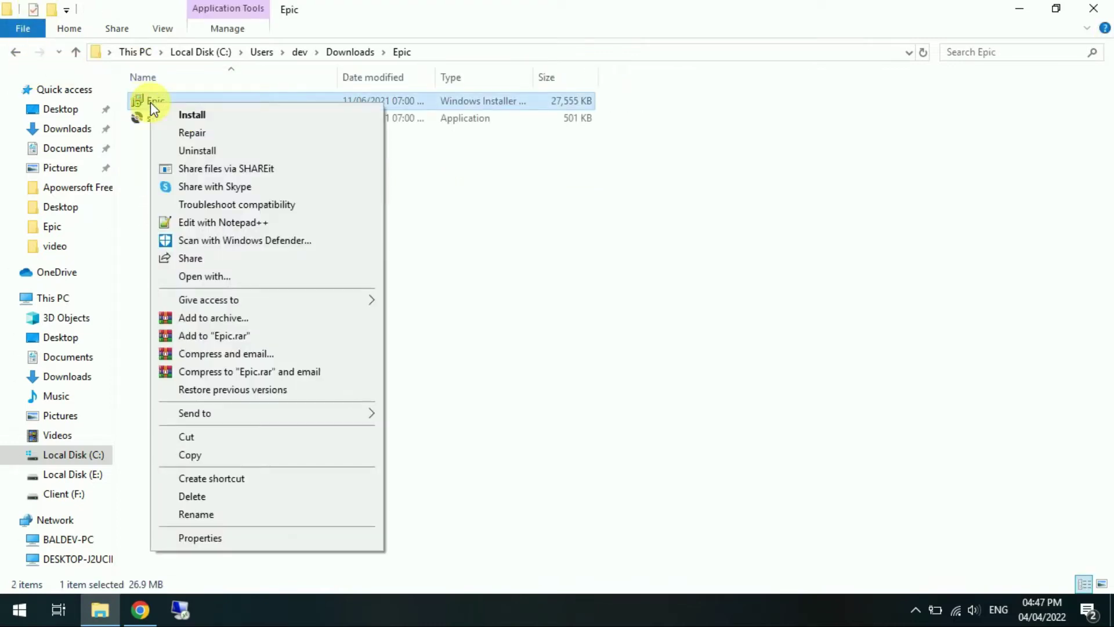
{"action": "left_click", "coordinate": [165, 119]}
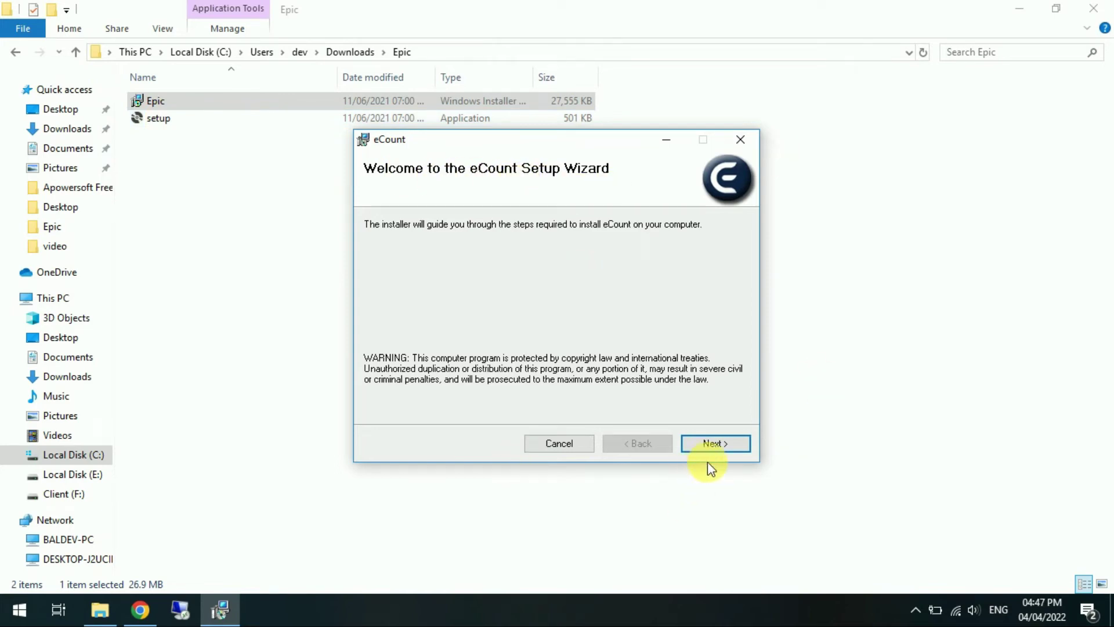
Accept the license, keep the default install folder, and complete the eCount installation
{"action": "left_click", "coordinate": [717, 444]}
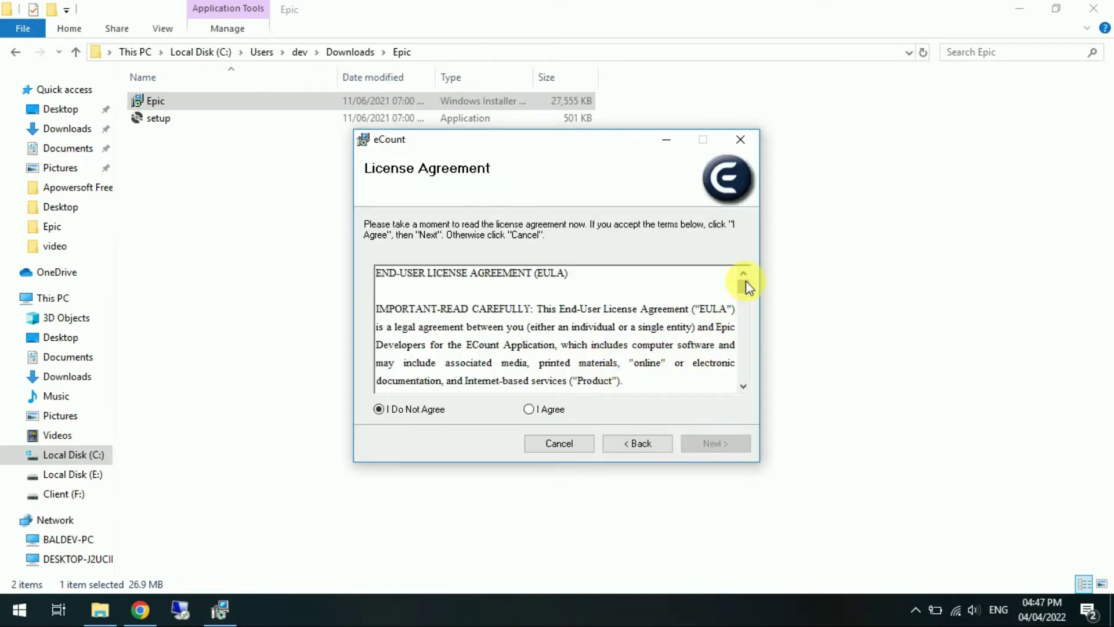
{"action": "left_click_drag", "start_coordinate": [742, 288], "coordinate": [743, 371]}
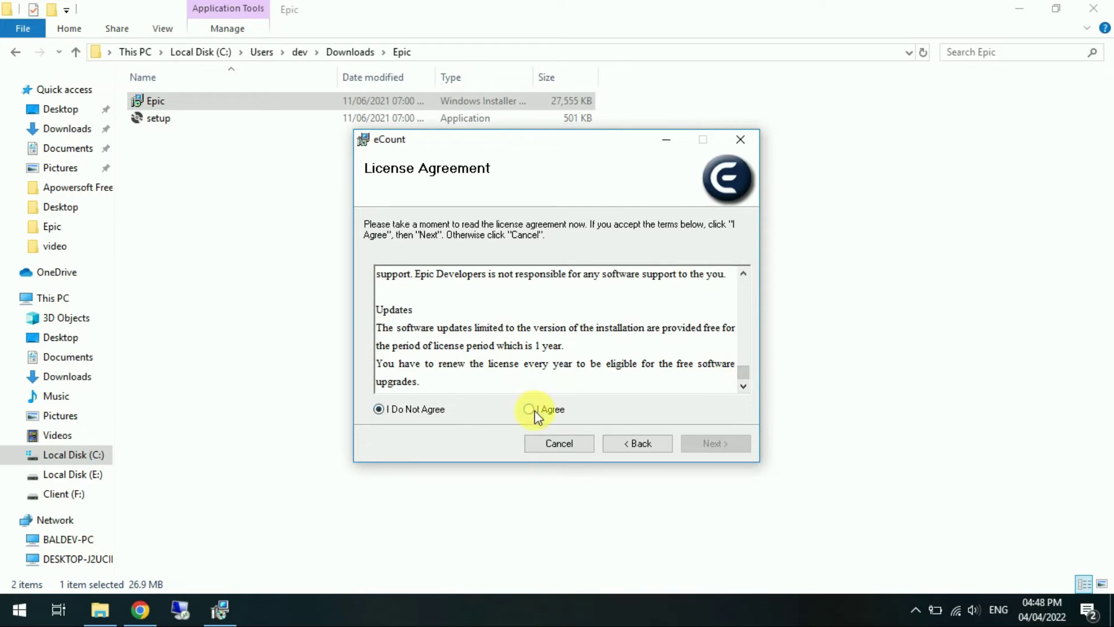
{"action": "left_click", "coordinate": [531, 409]}
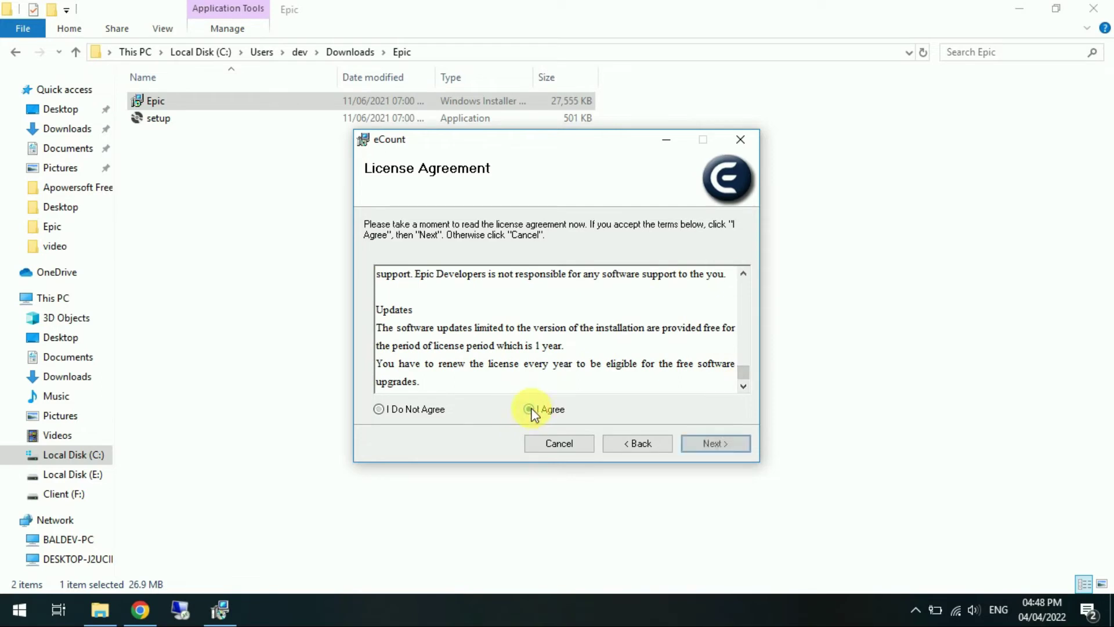
{"action": "left_click", "coordinate": [700, 447]}
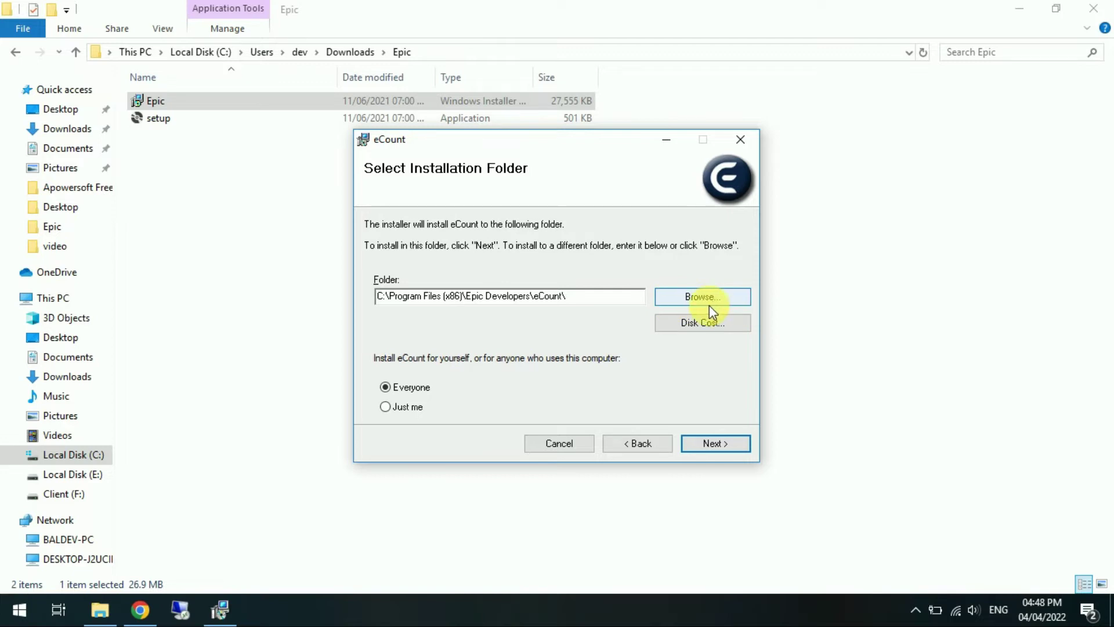
{"action": "left_click", "coordinate": [722, 445]}
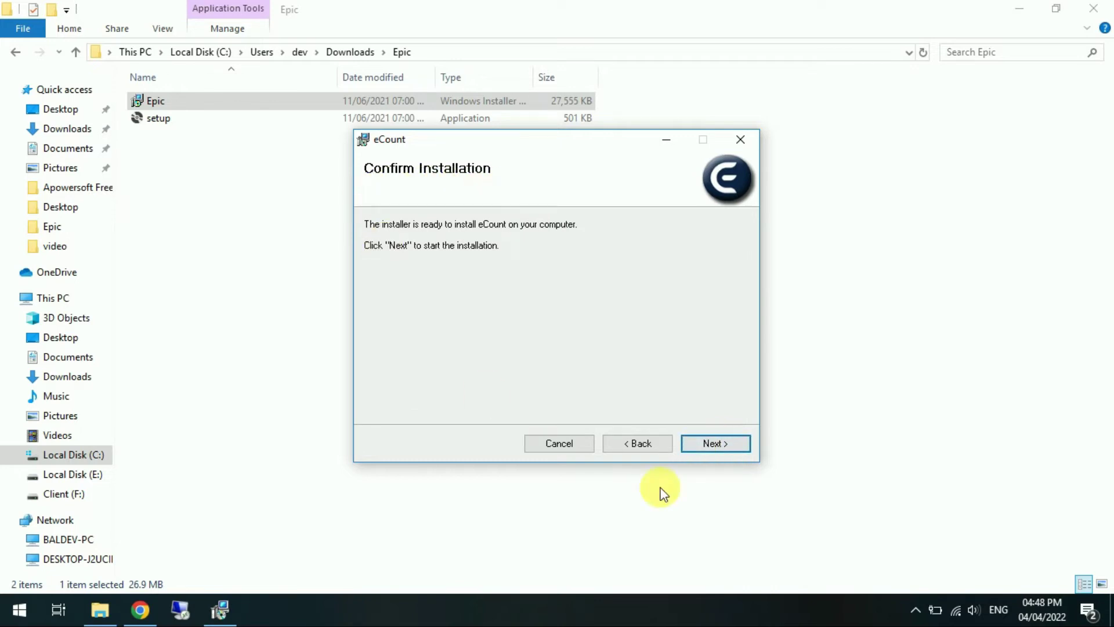
{"action": "left_click", "coordinate": [711, 444]}
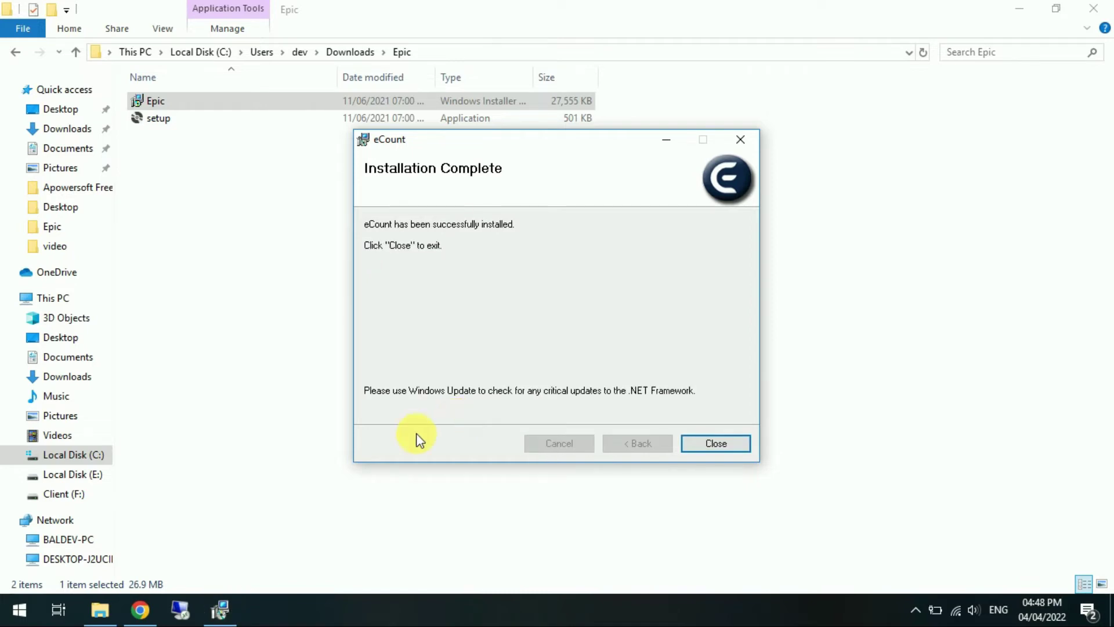
{"action": "left_click", "coordinate": [719, 443]}
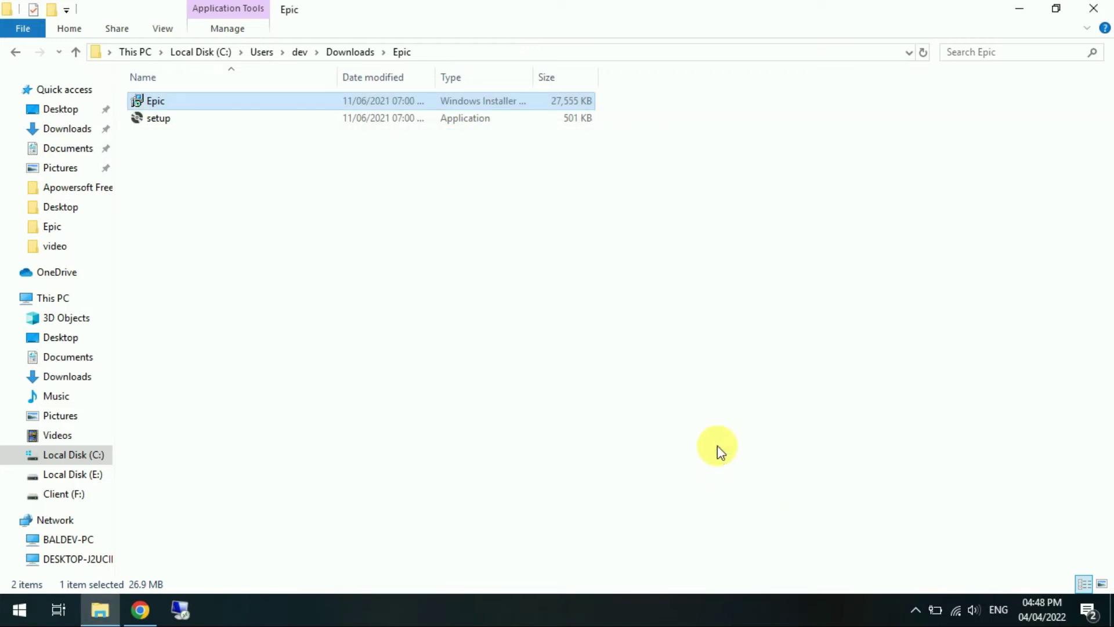
Show the desktop and launch eCount from its desktop shortcut
{"action": "right_click", "coordinate": [709, 612]}
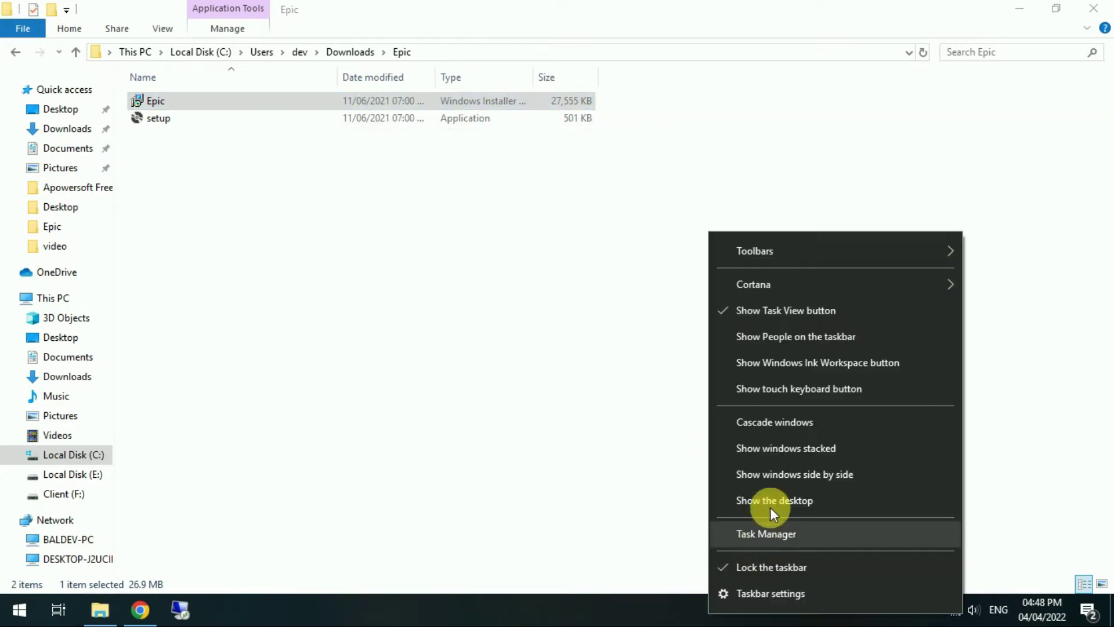
{"action": "left_click", "coordinate": [771, 500]}
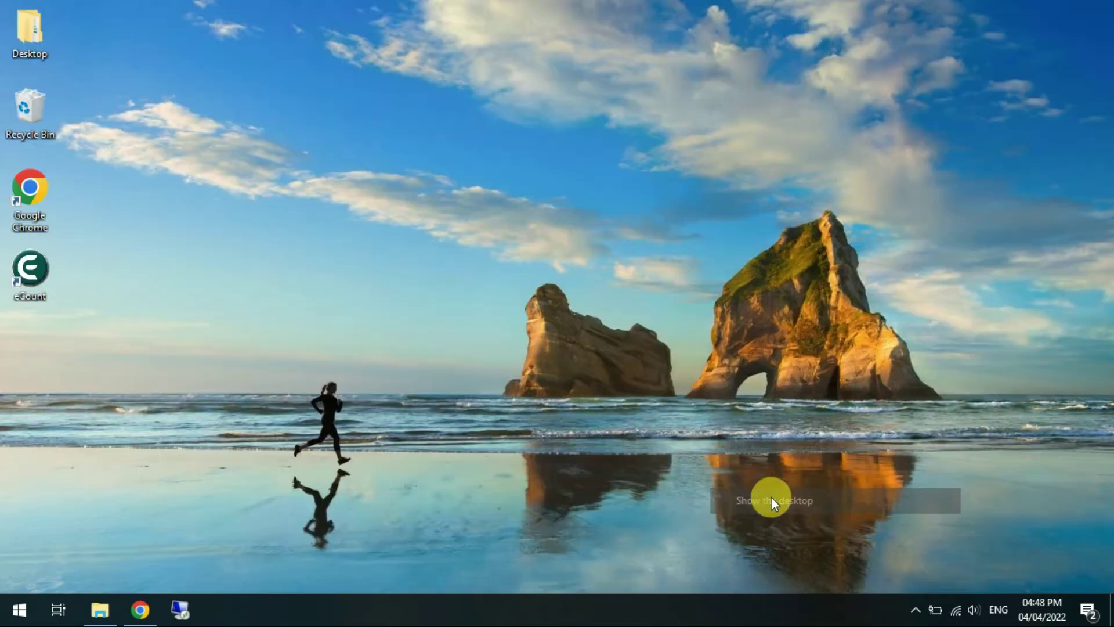
{"action": "left_click", "coordinate": [30, 277]}
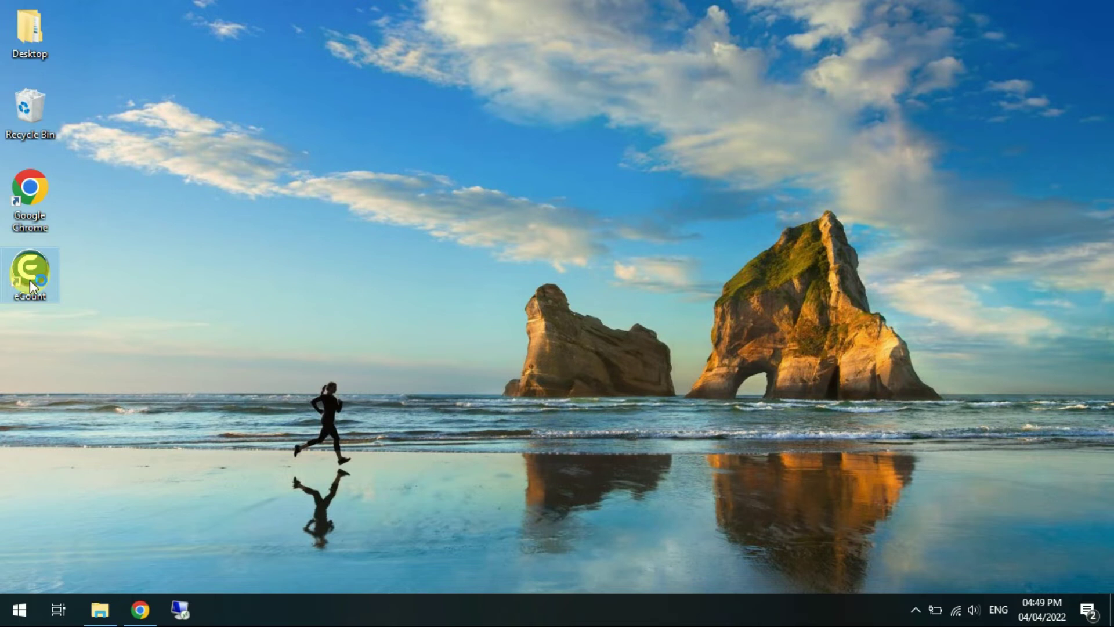
{"action": "double_click", "coordinate": [30, 280]}
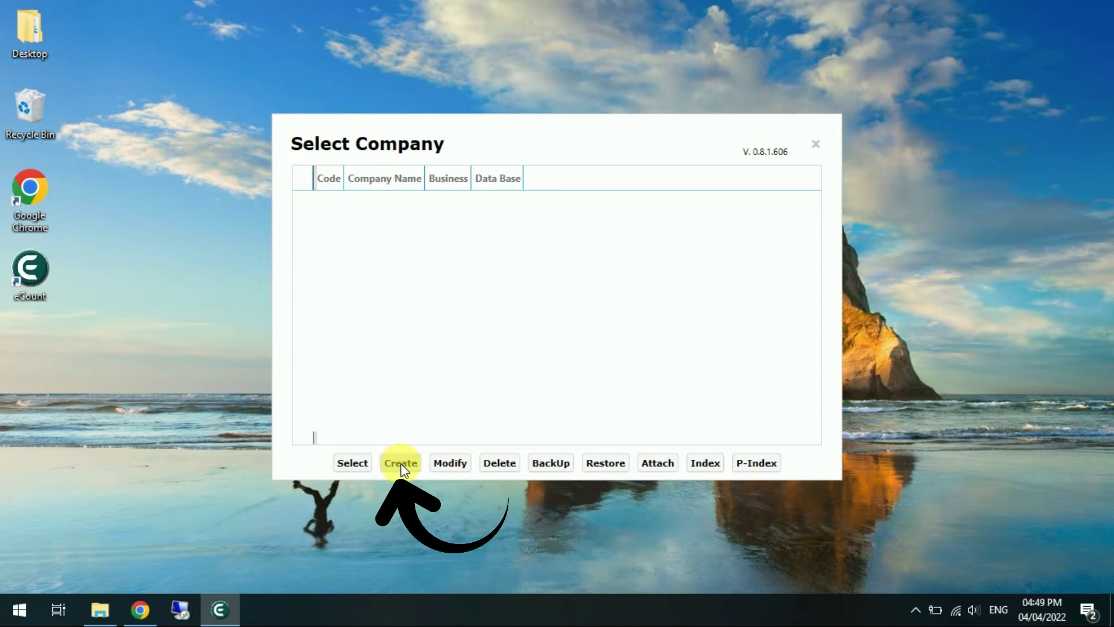
Create company 'Khusi Transport' with Transport type, default database, FY 01/04/2022–31/03/2023
{"action": "left_click", "coordinate": [400, 464]}
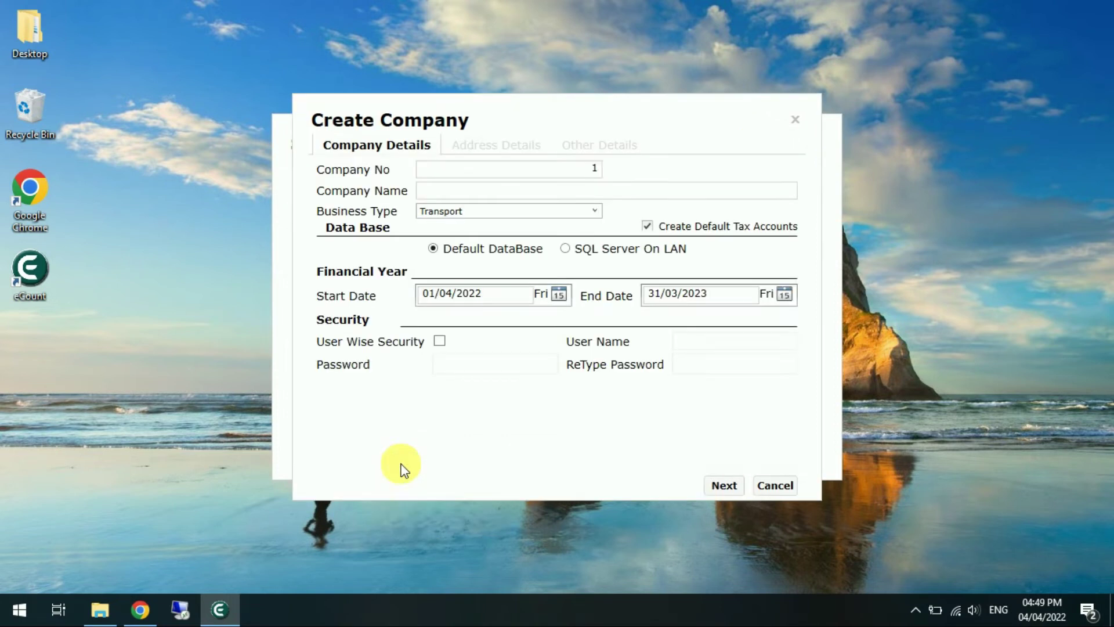
{"action": "left_click", "coordinate": [478, 192]}
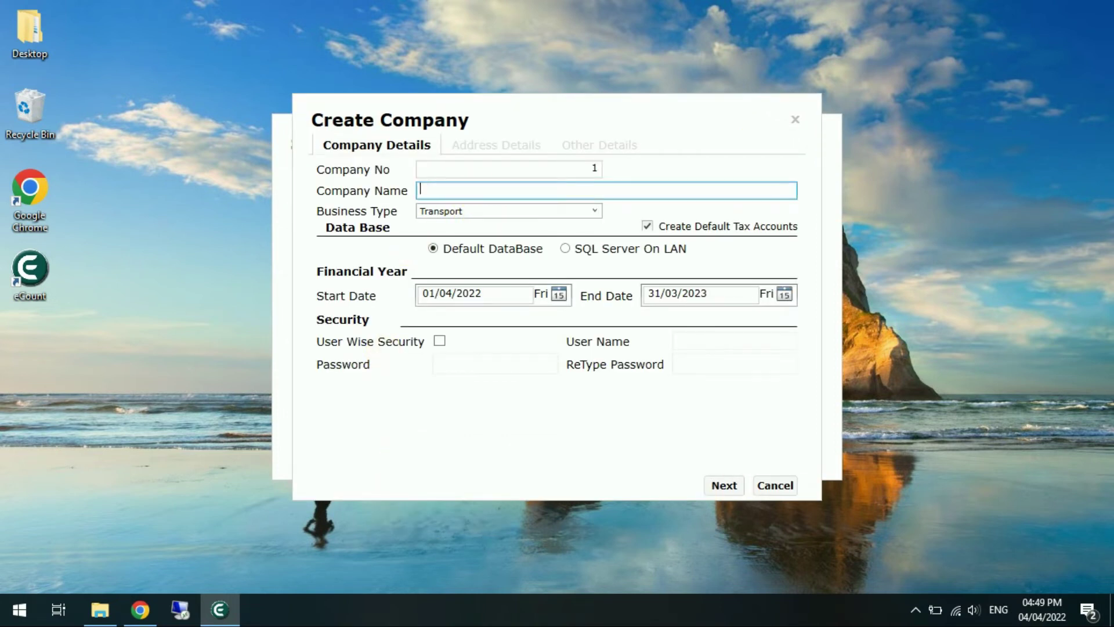
{"action": "type", "text": "Khusi Transport"}
{"action": "key", "text": "Tab"}
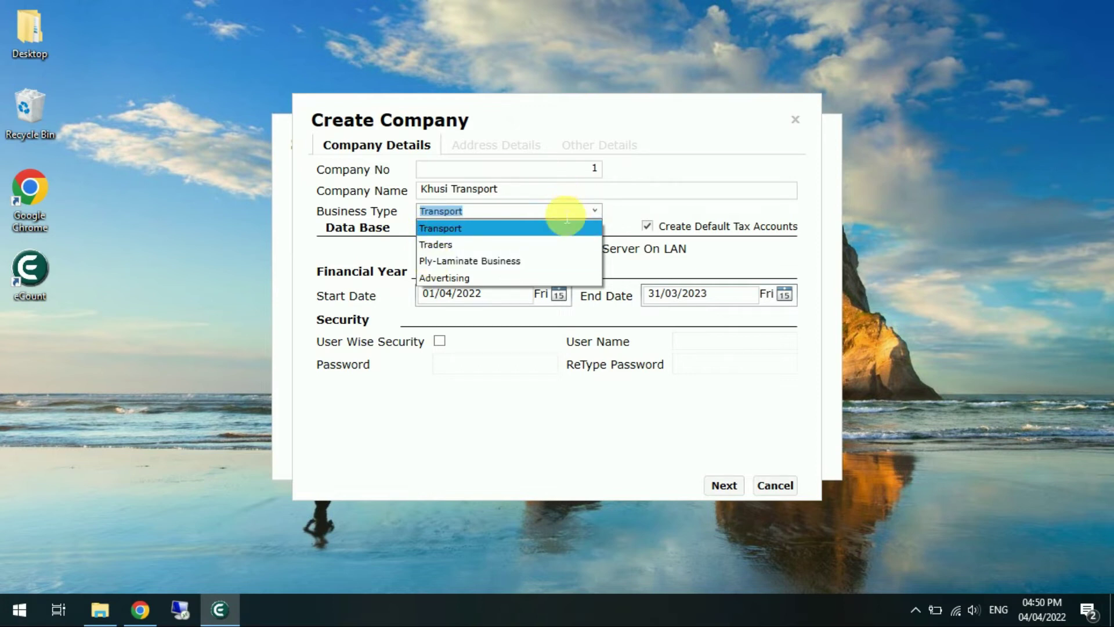
{"action": "left_click", "coordinate": [615, 207]}
{"action": "key", "text": "shift+Tab"}
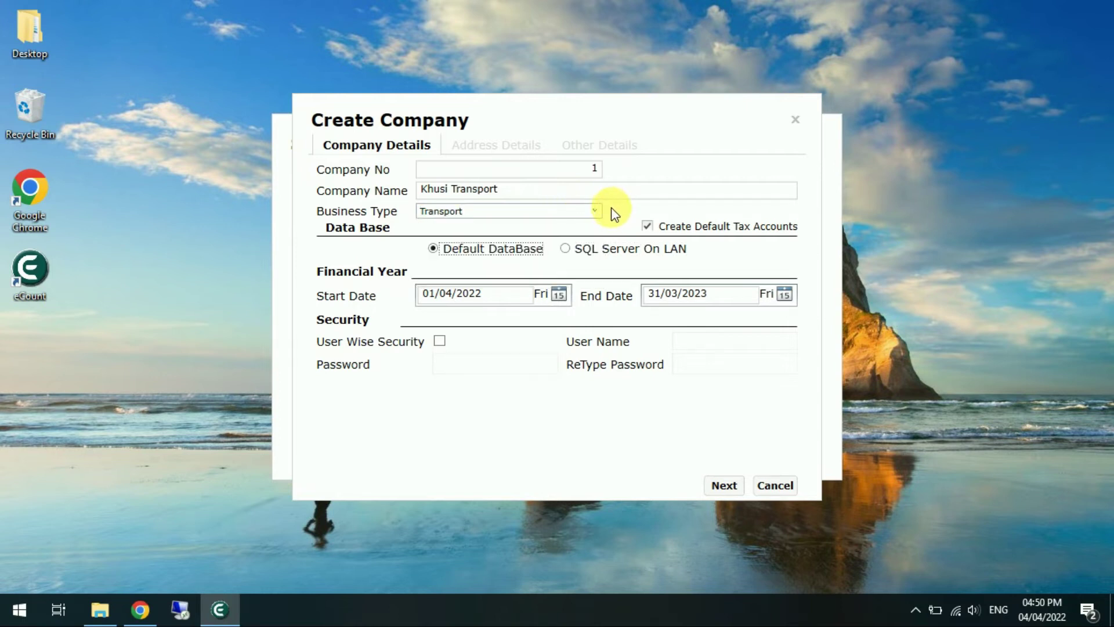
{"action": "key", "text": "Tab"}
{"action": "key", "text": "Tab"}
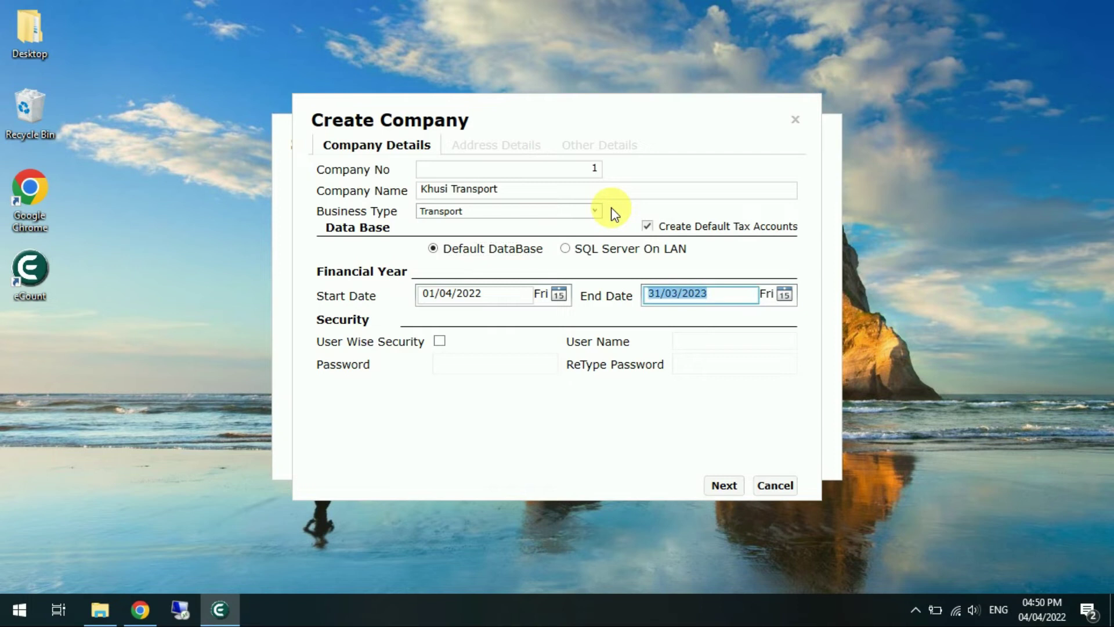
{"action": "key", "text": "Tab"}
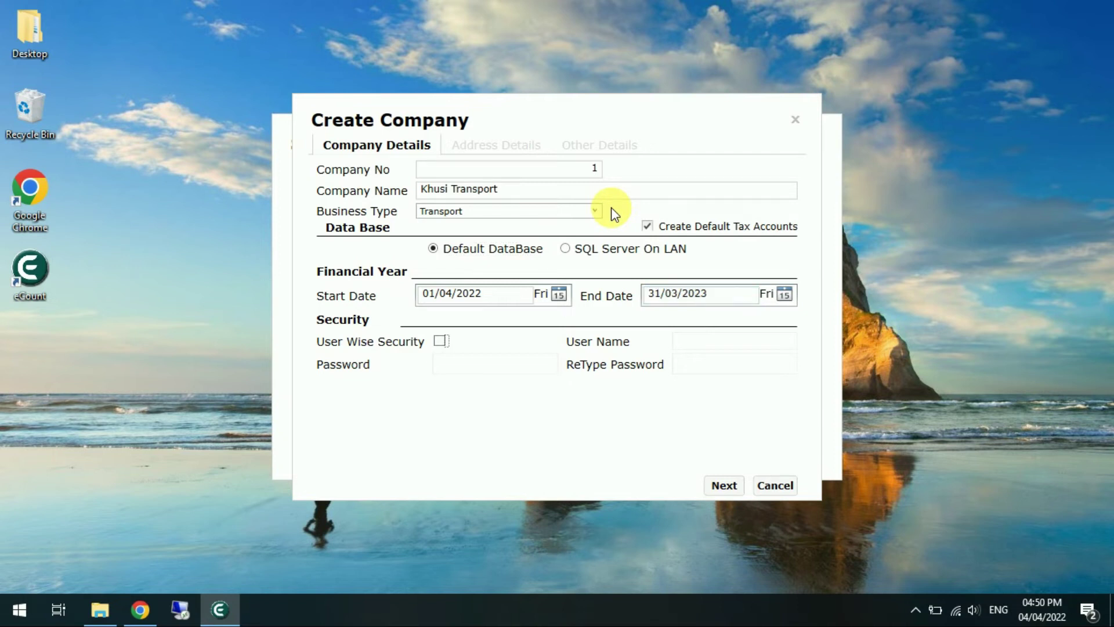
{"action": "key", "text": "Tab"}
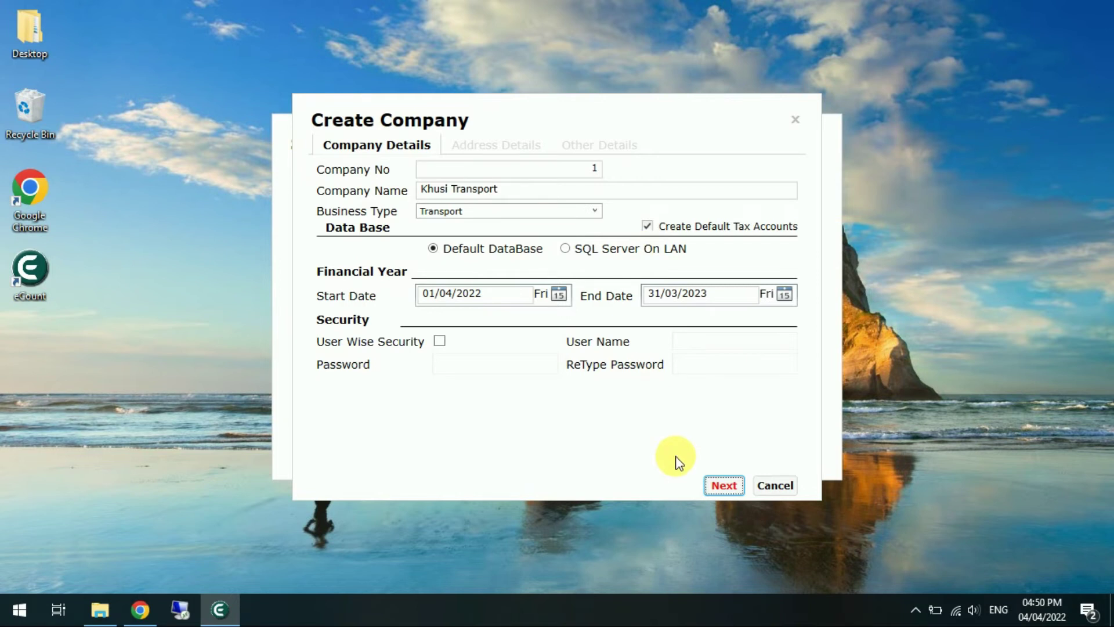
{"action": "left_click", "coordinate": [722, 485]}
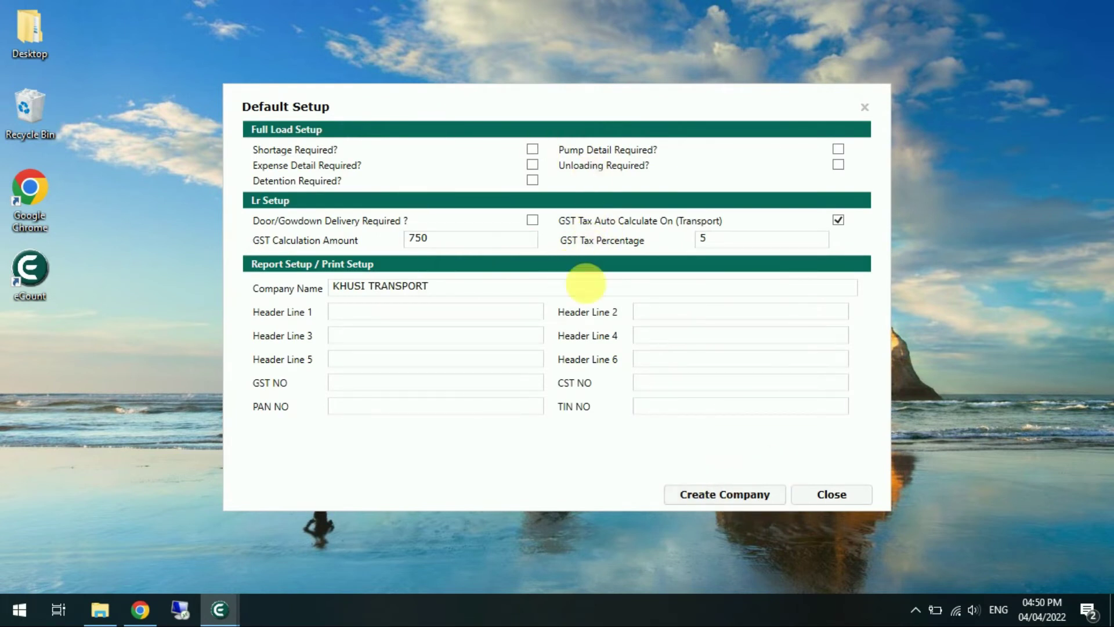
Keep the Default Setup values and create the KHUSI TRANSPORT company
{"action": "left_click", "coordinate": [413, 311]}
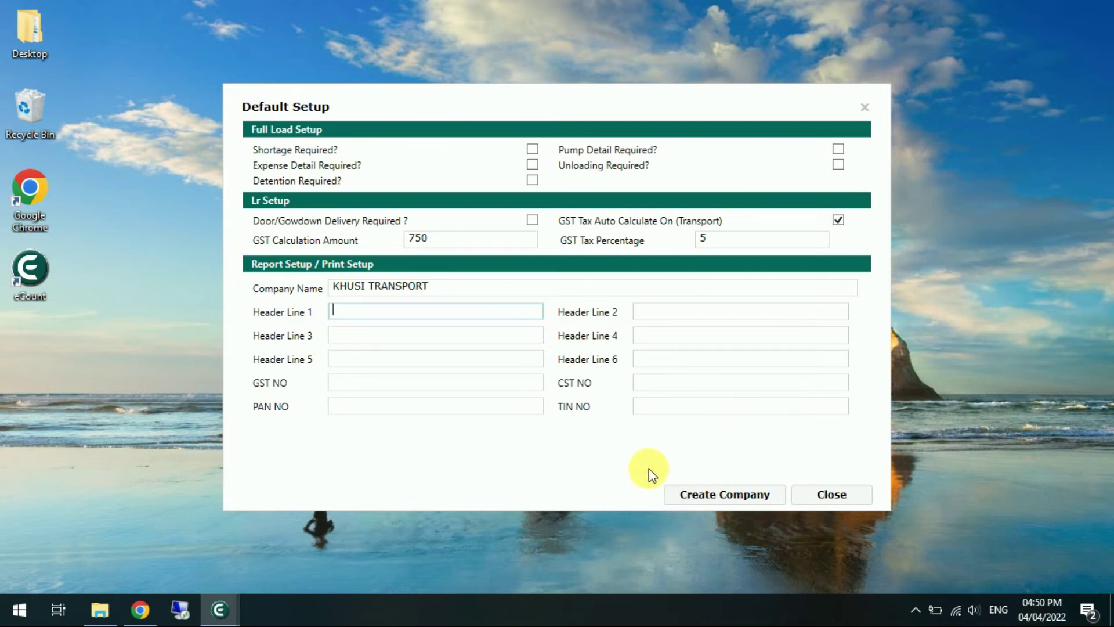
{"action": "left_click", "coordinate": [732, 499]}
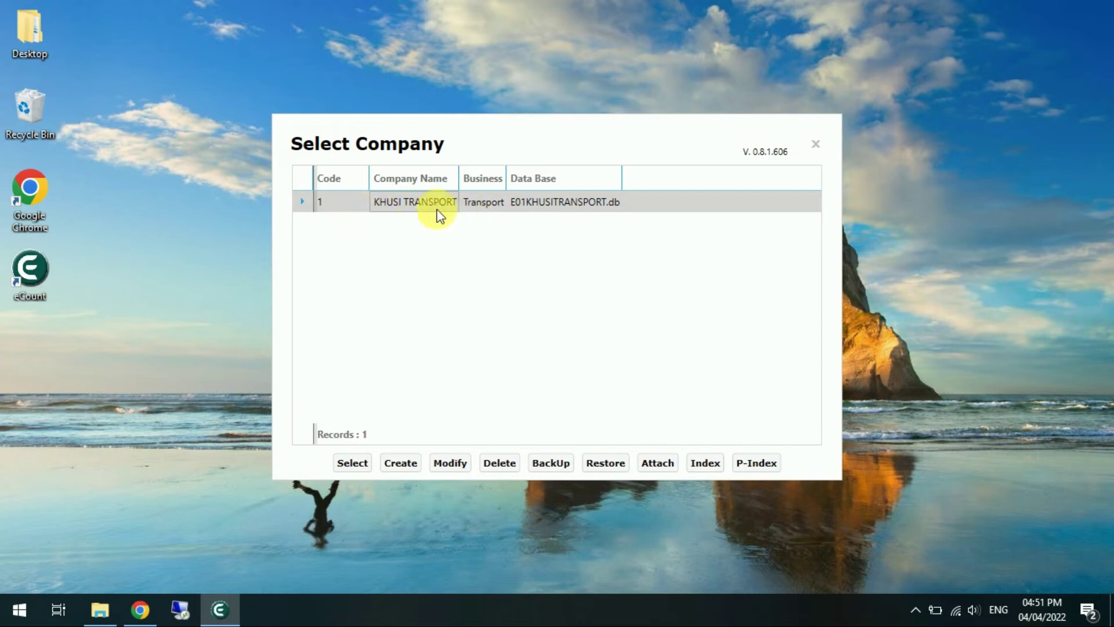
Open KHUSI TRANSPORT and browse its Master, Transaction, Report and Utility menus
{"action": "double_click", "coordinate": [406, 203]}
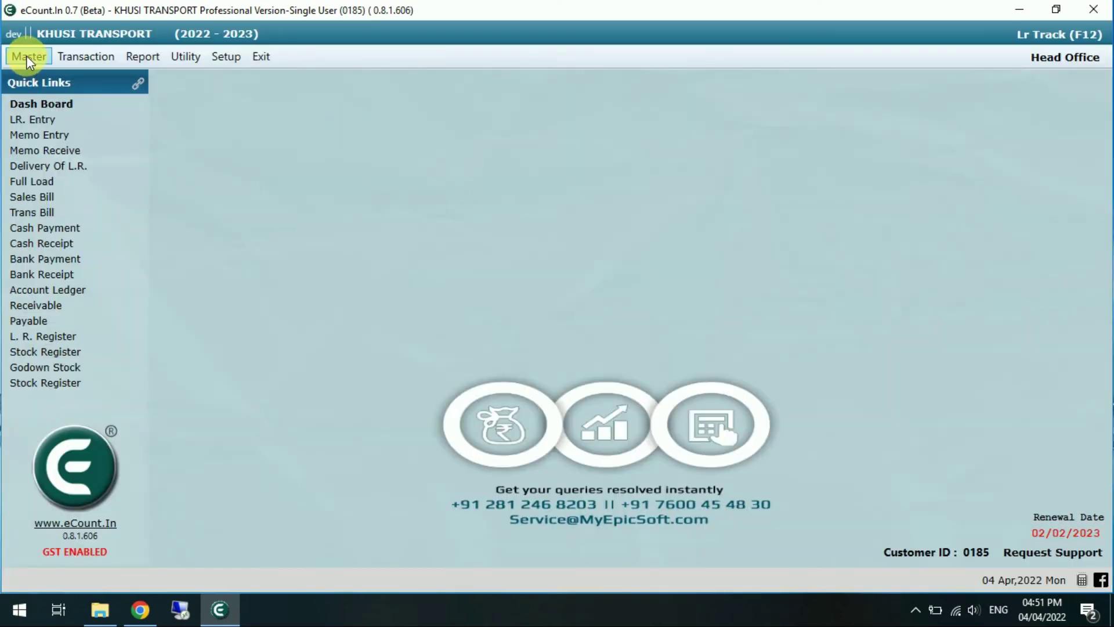
{"action": "left_click", "coordinate": [27, 57]}
{"action": "left_click", "coordinate": [79, 58]}
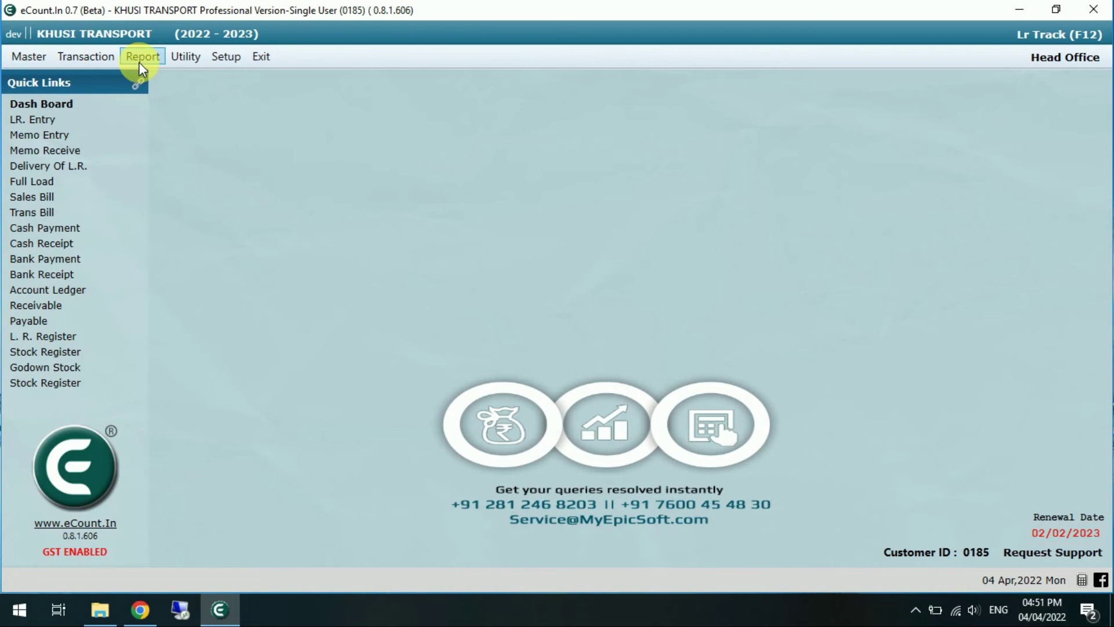
{"action": "left_click", "coordinate": [138, 60]}
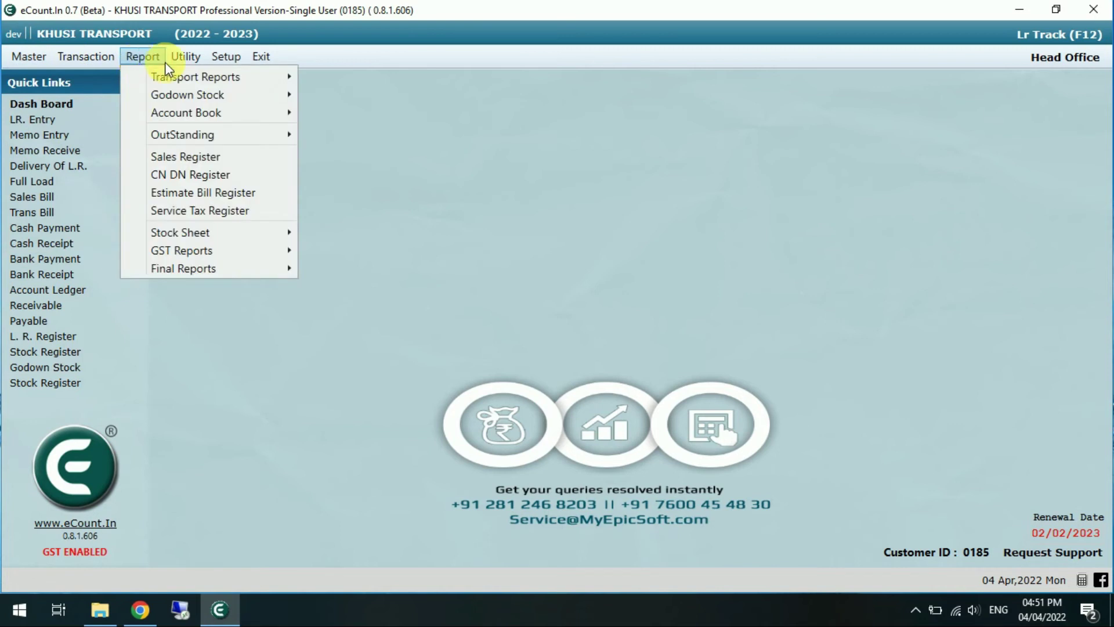
{"action": "left_click", "coordinate": [208, 343]}
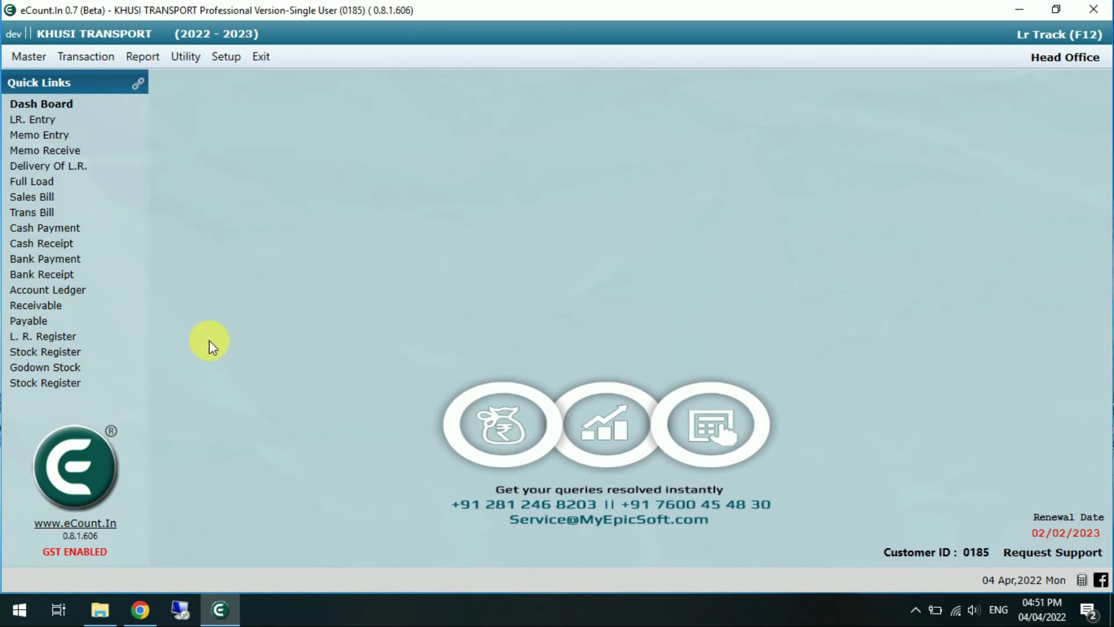